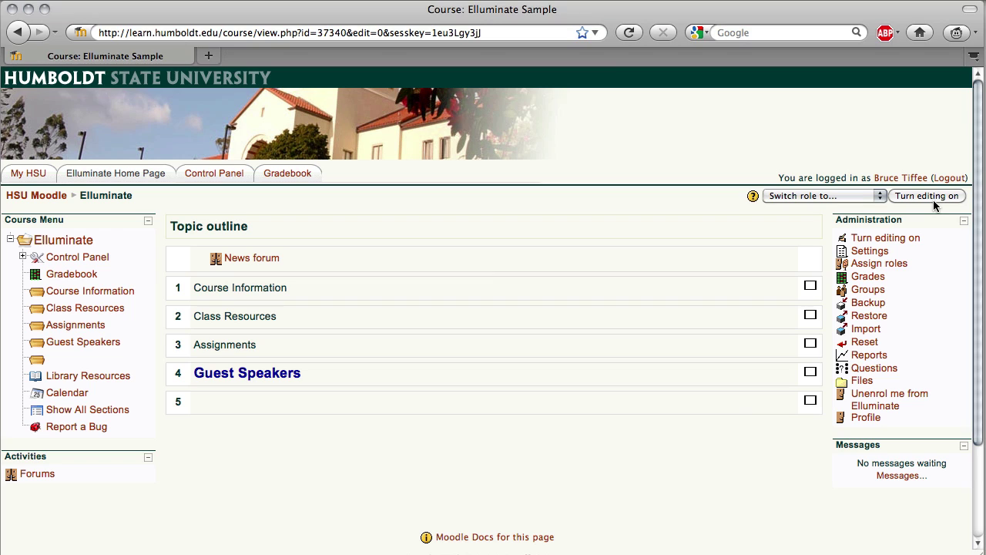
Turn on course editing and add an Elluminate Live! Session activity to the Guest Speakers topic.
left_click(933, 199)
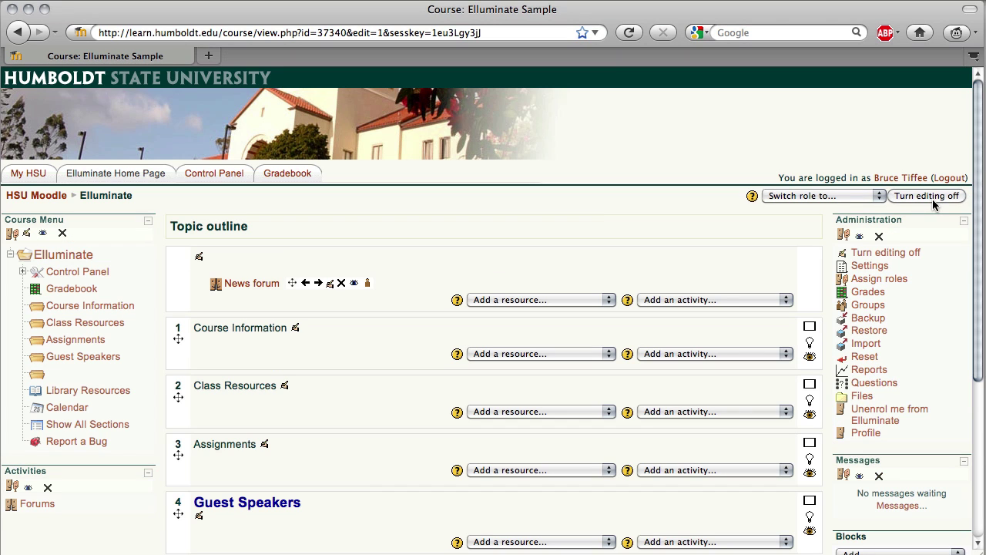
scroll(779, 418, "down", 1)
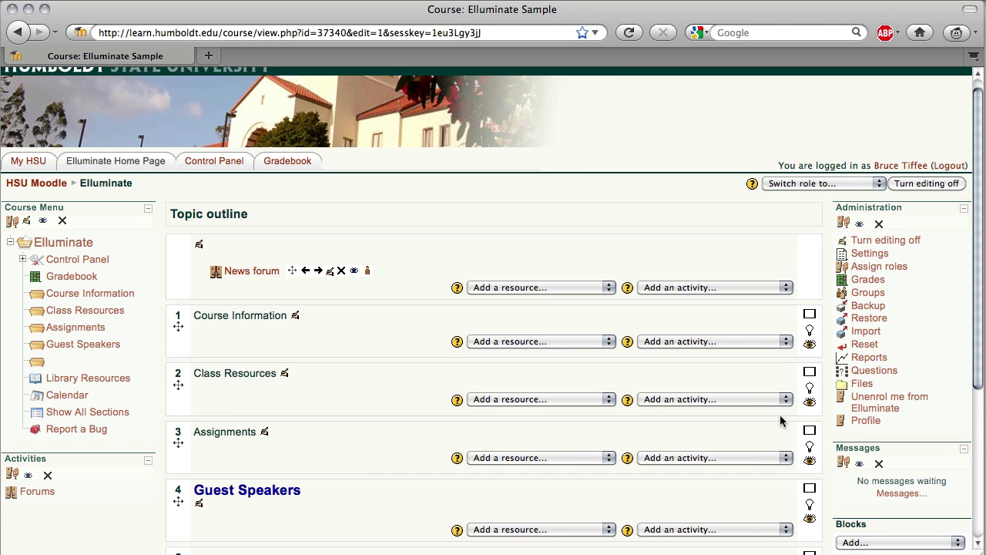
scroll(780, 419, "down", 1)
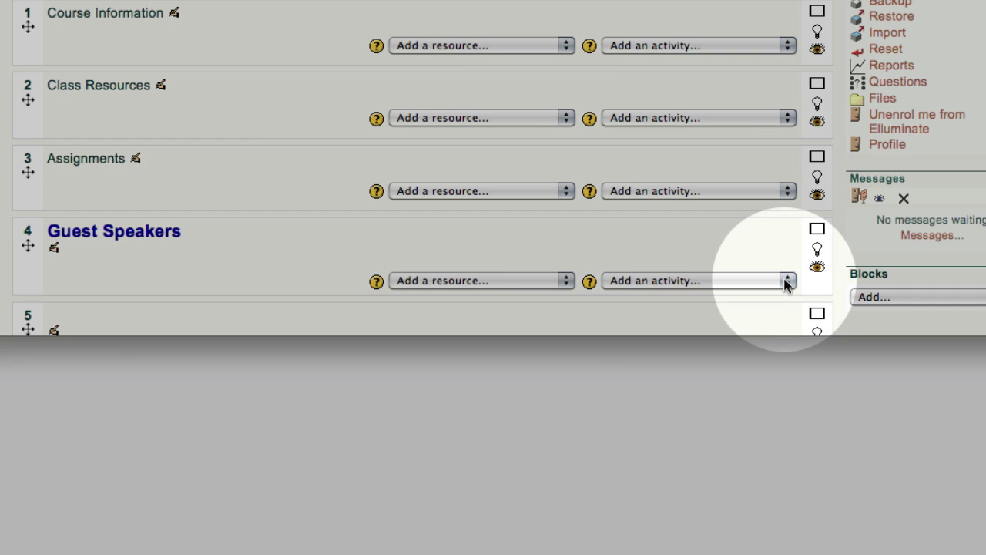
left_click(786, 282)
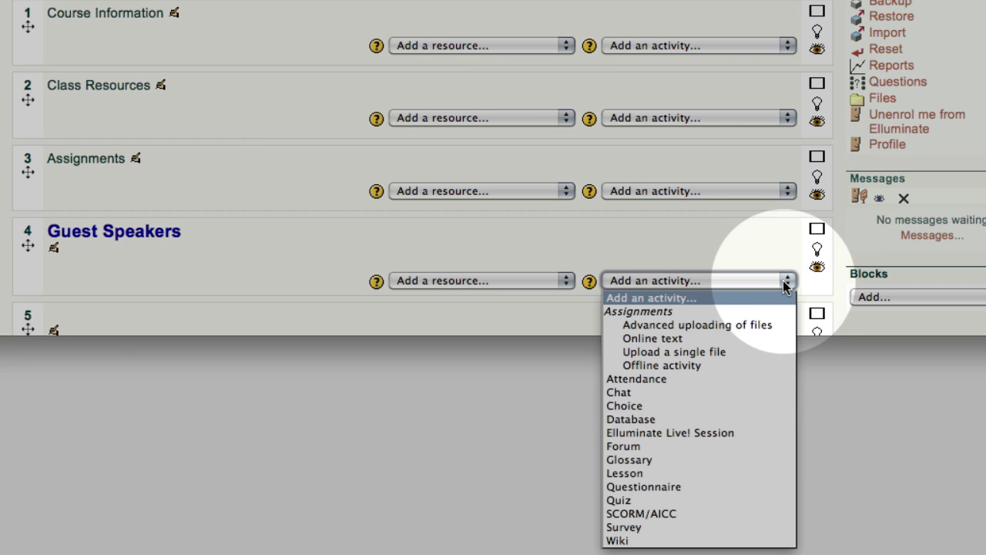
left_click(674, 436)
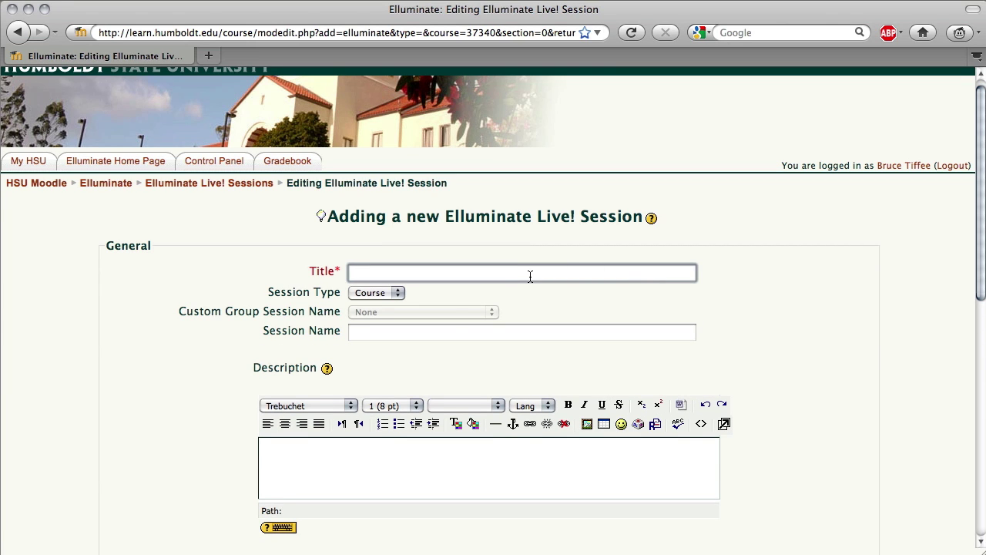
Title the session "Guest Speaker 6/15" and set its session name to "A discussion w/James Lee Burke".
key("Tab")
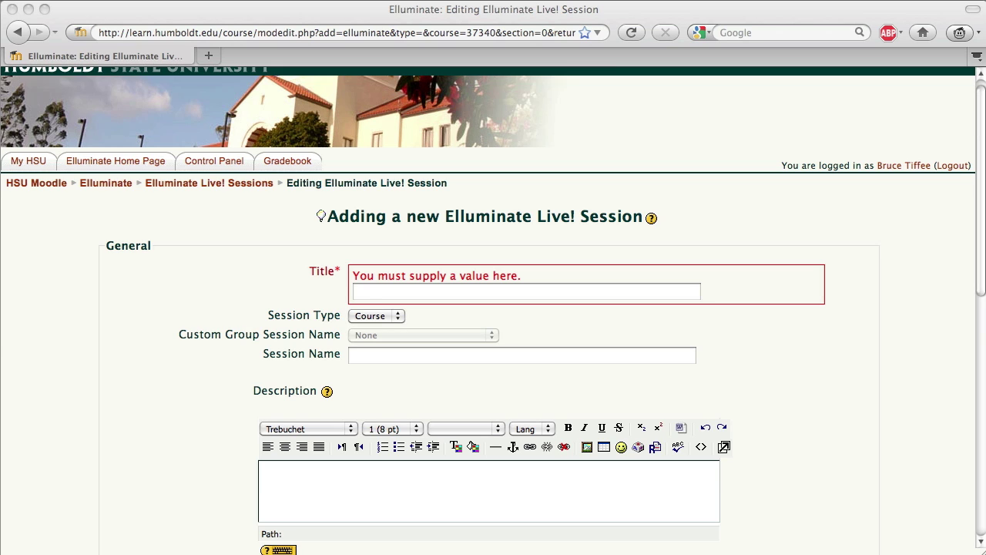
left_click(367, 293)
type("Guest Speaker 6/15")
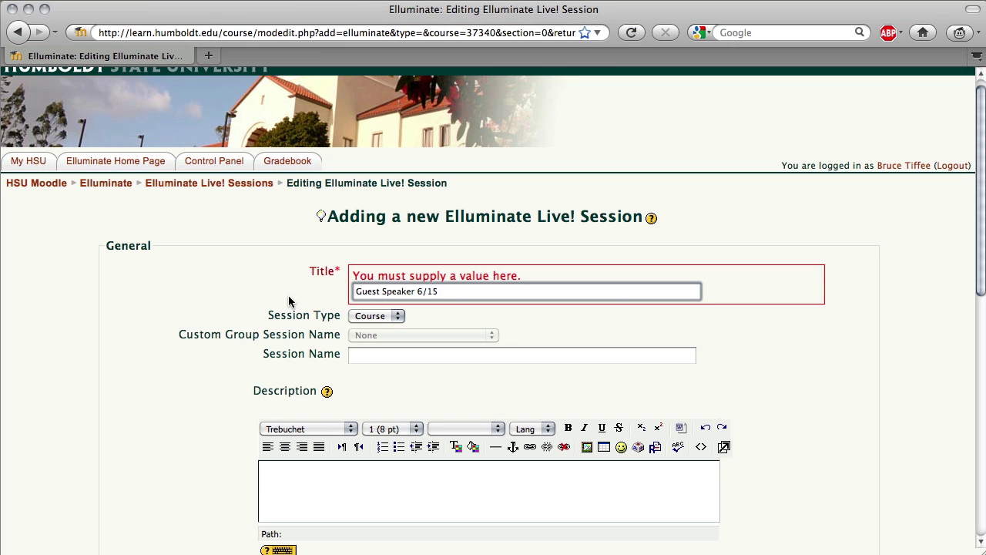
left_click(289, 301)
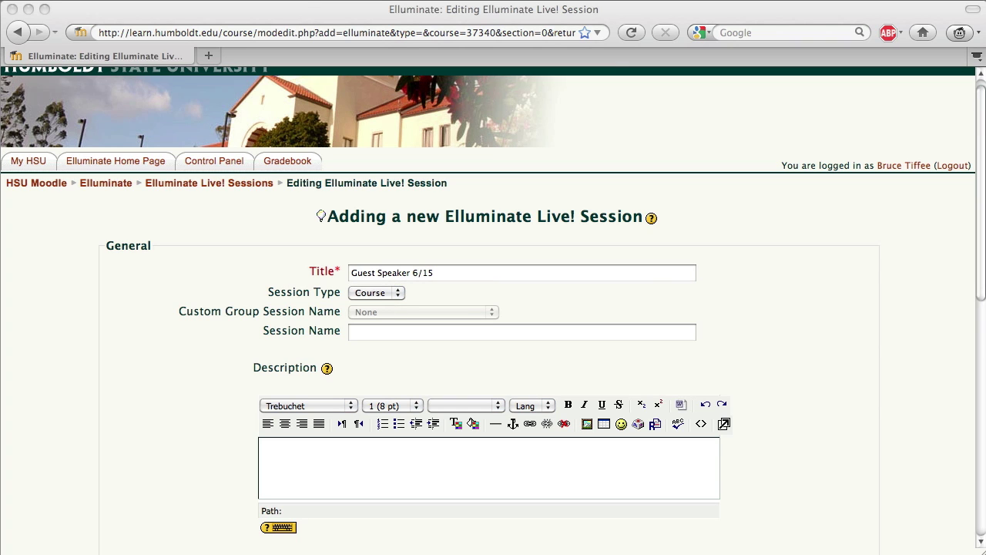
left_click(412, 334)
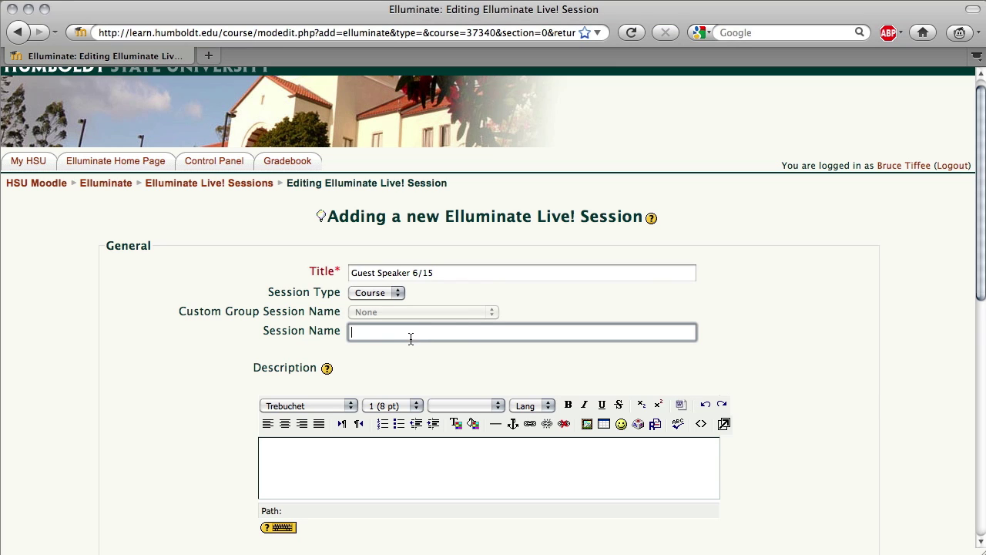
type("A discussion w/James Lee Burke")
left_click(501, 348)
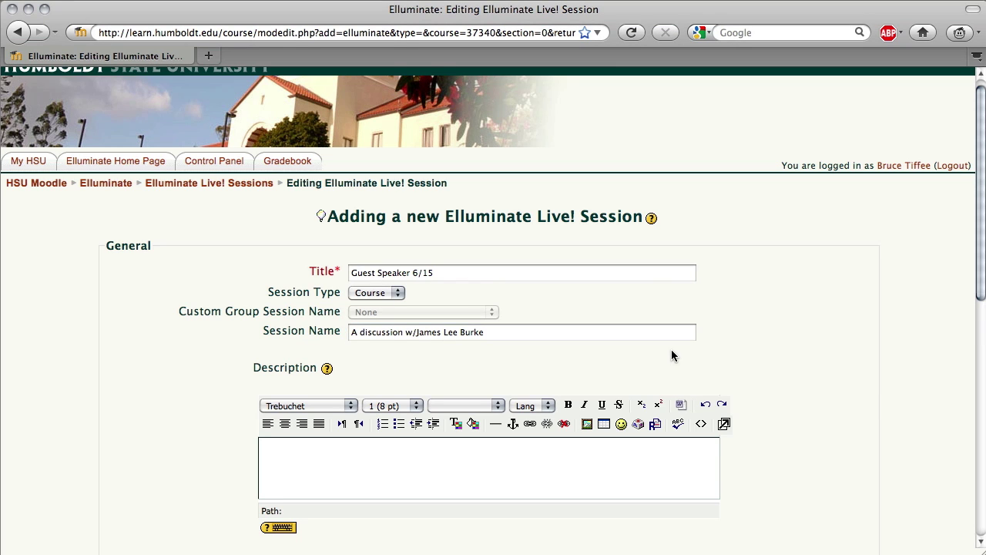
Paste the prepared text about connection and participation details into the session description.
scroll(673, 356, "down", 1)
scroll(658, 362, "down", 1)
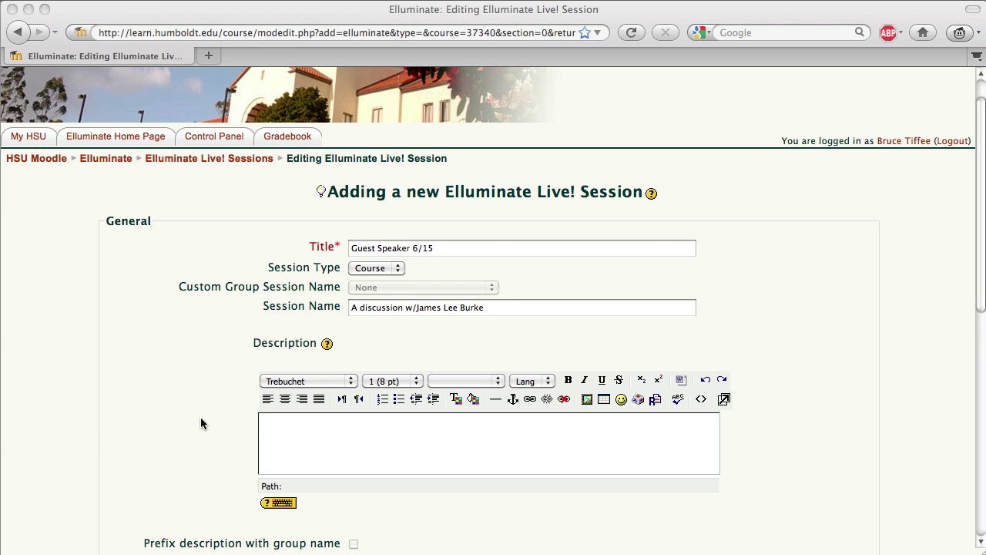
left_click(306, 427)
key("super+v")
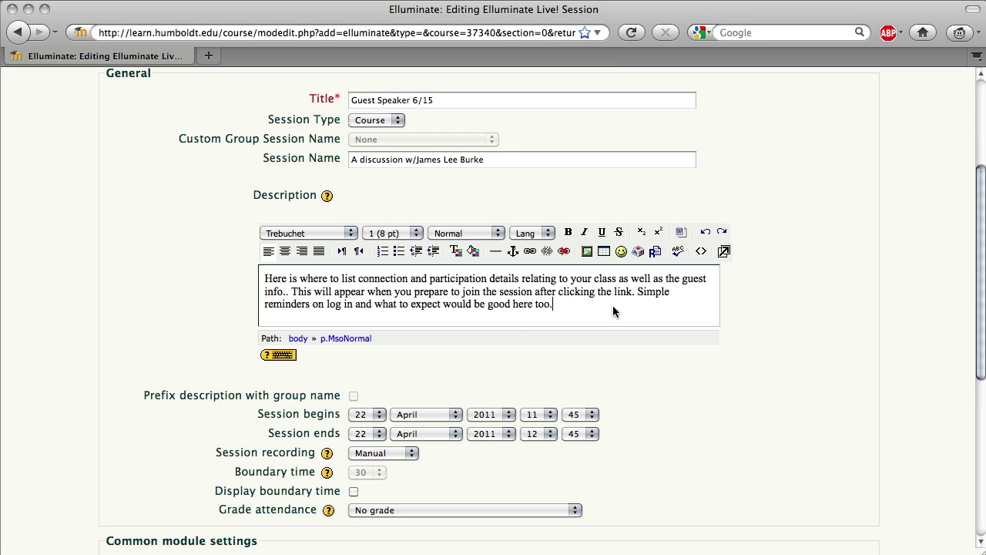
Clear all text from the session description.
key("super+a")
key("BackSpace")
scroll(829, 438, "down", 1)
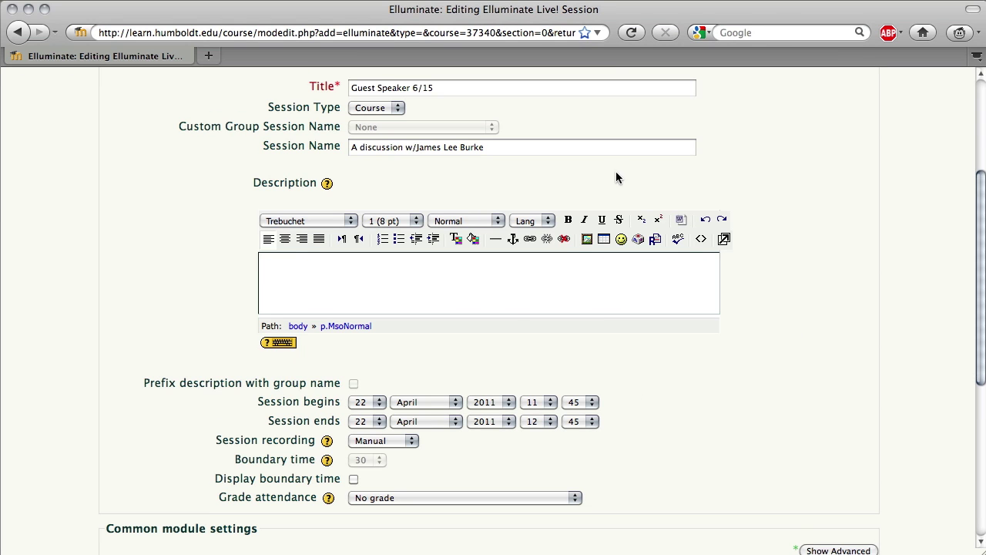
Set the session type to Group.
scroll(396, 131, "up", 5)
left_click(371, 181)
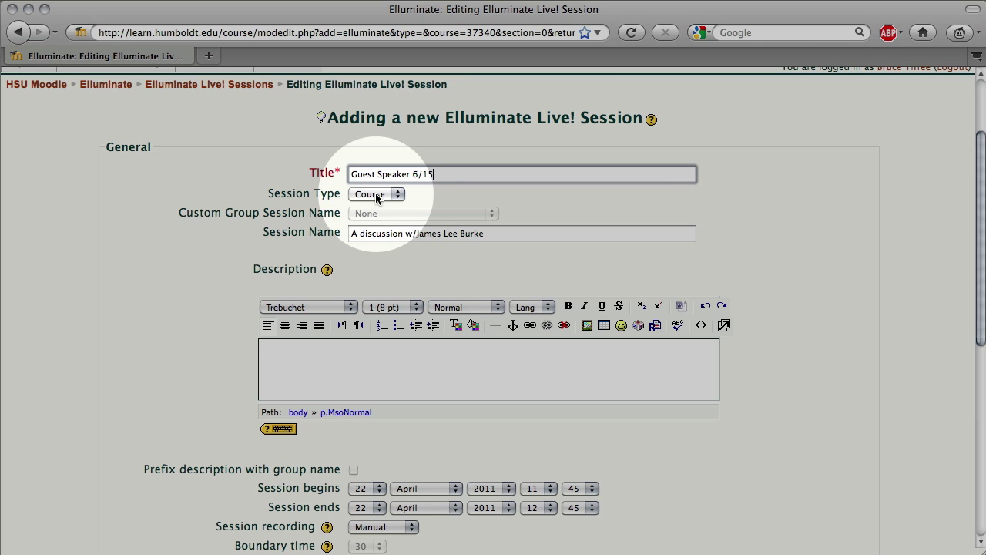
left_click(377, 195)
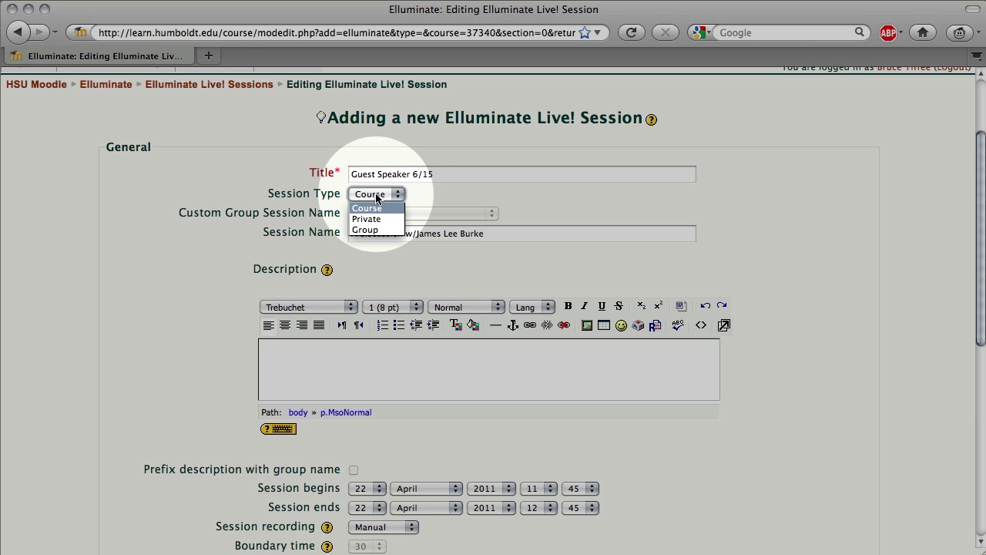
left_click(380, 232)
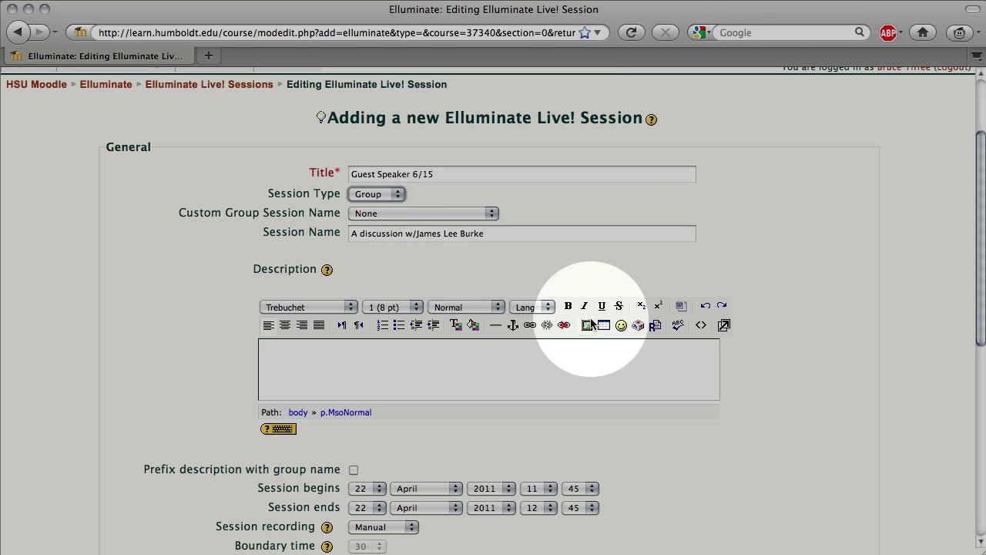
Check the available Group mode options in the common module settings, leaving the choice at Separate Groups.
scroll(563, 399, "down", 6)
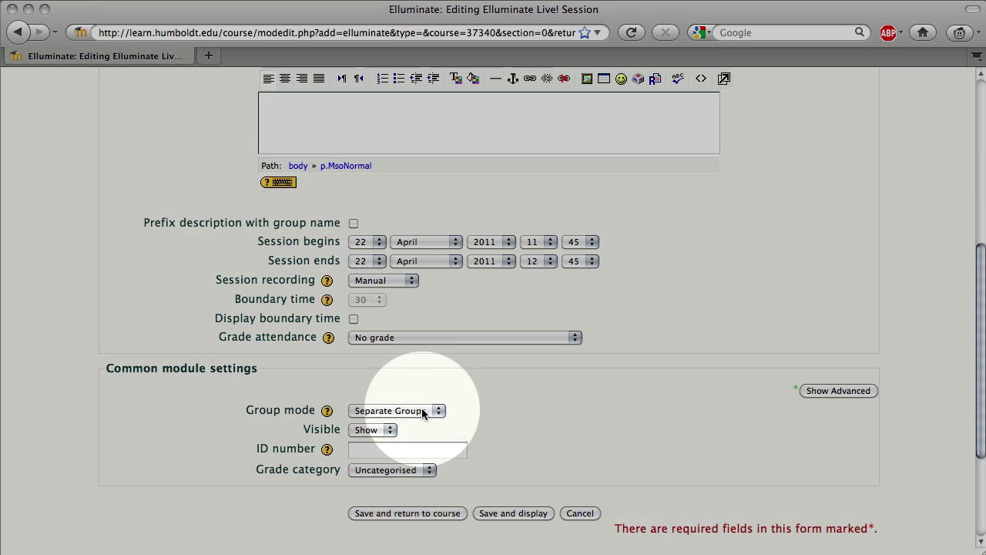
left_click(423, 410)
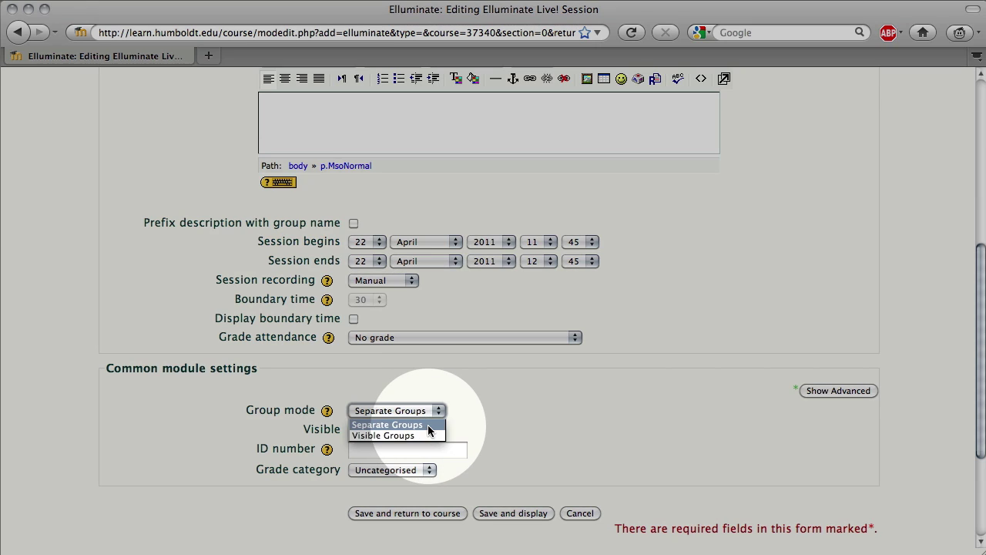
left_click(470, 417)
scroll(469, 416, "up", 6)
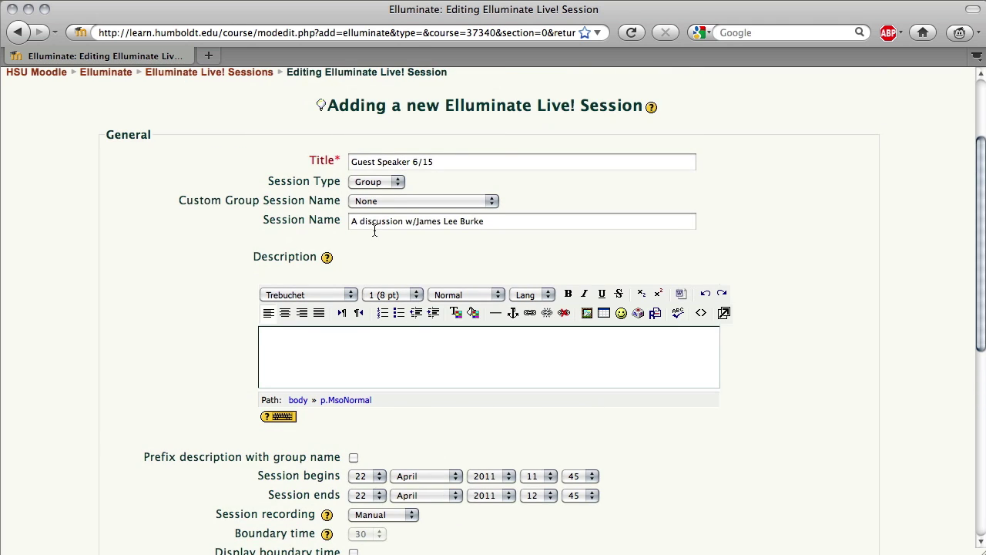
scroll(373, 227, "down", 4)
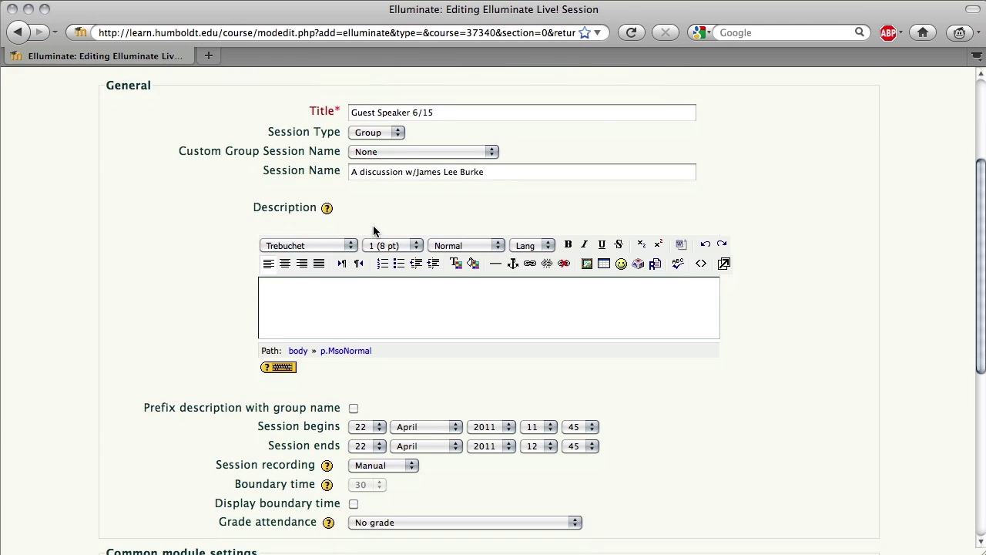
scroll(374, 243, "down", 8)
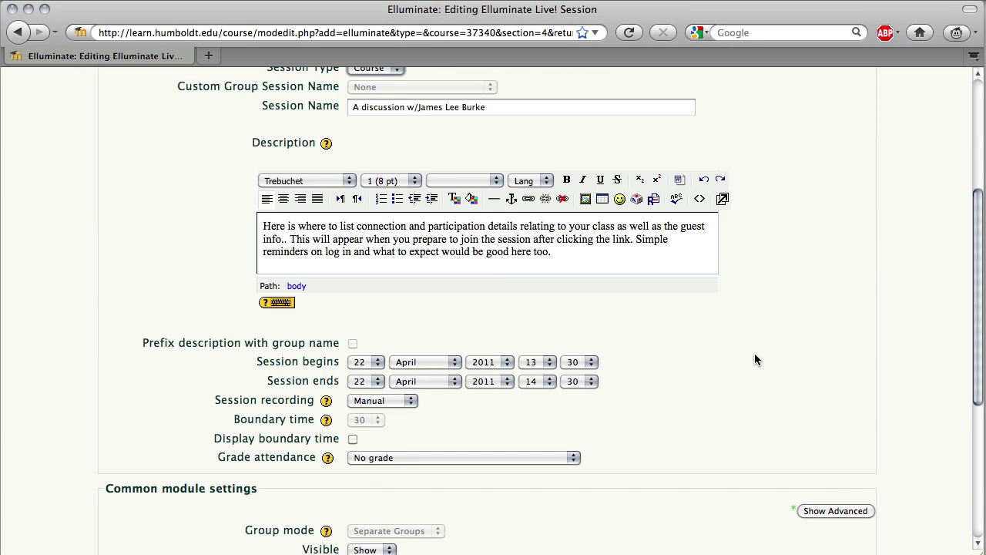
Choose Manual session recording and enable the display of the boundary time.
scroll(754, 353, "down", 2)
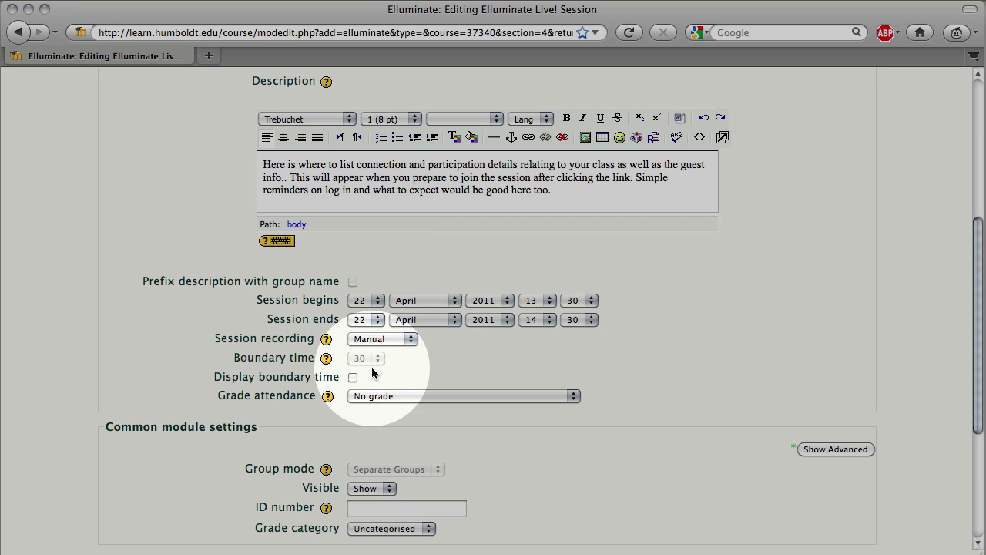
left_click(410, 341)
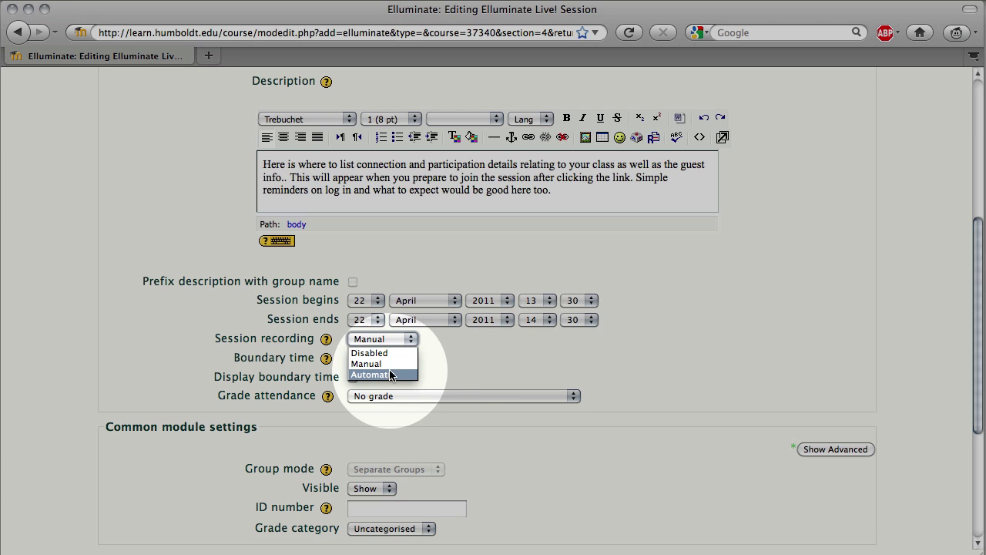
left_click(384, 365)
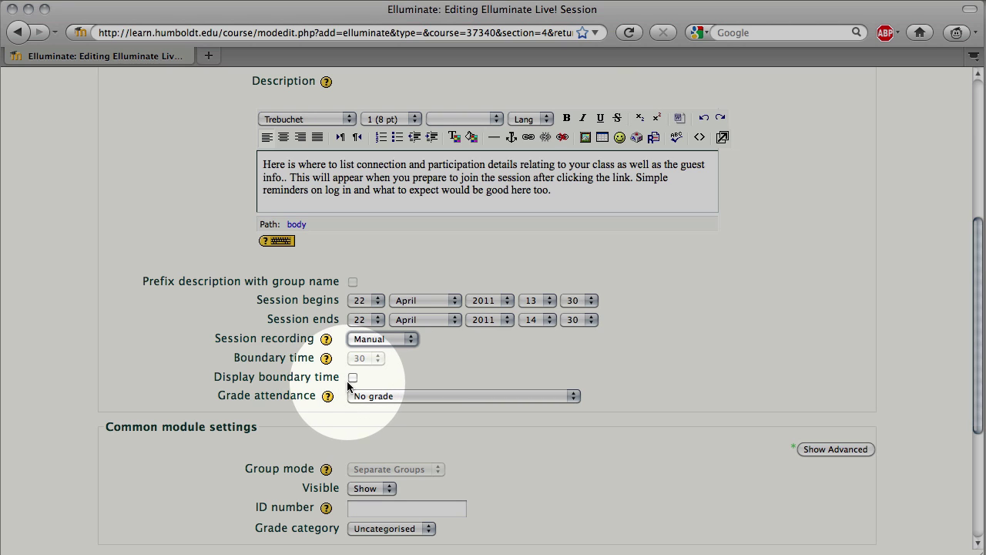
left_click(353, 378)
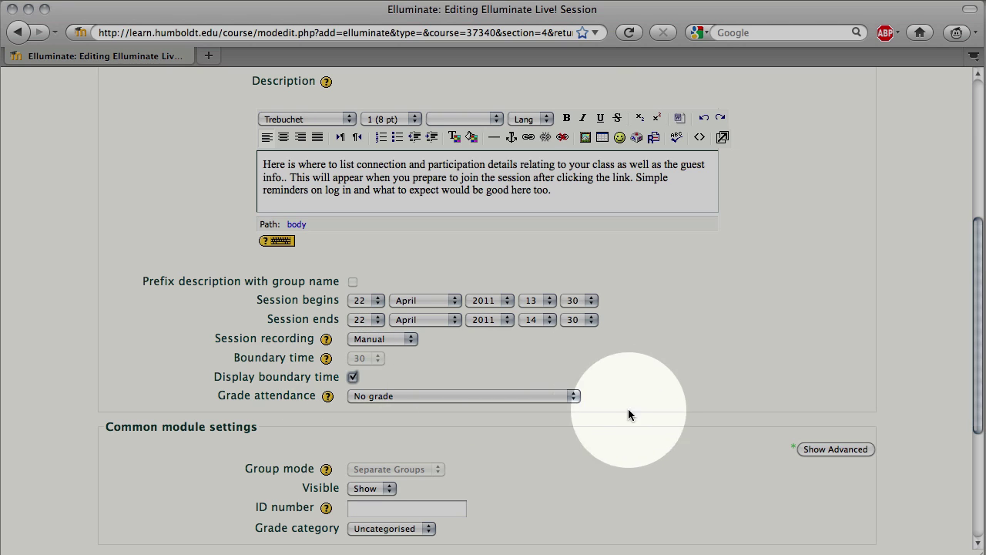
scroll(889, 480, "up", 5)
scroll(888, 480, "down", 5)
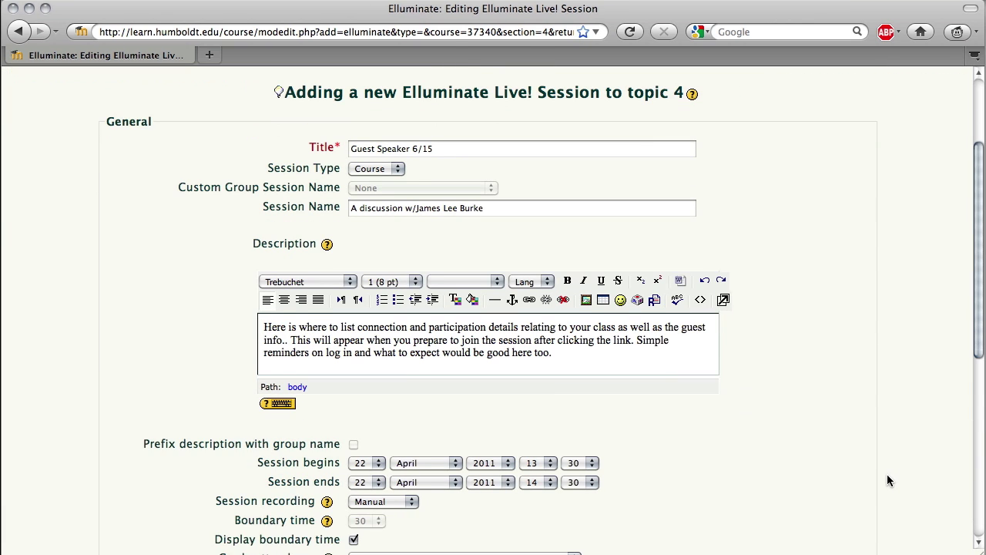
Set the grade category to Participation, then save the session and return to the course.
scroll(887, 474, "down", 4)
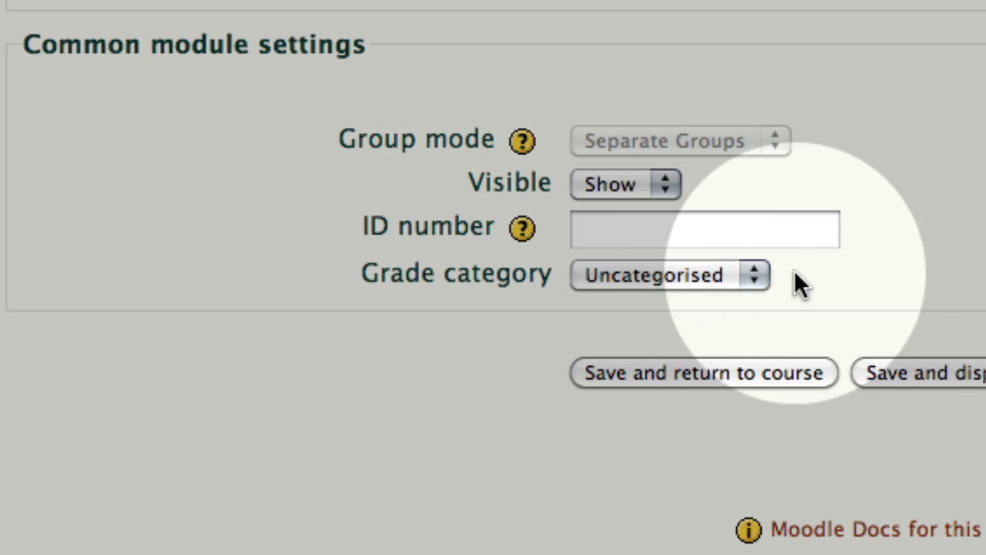
left_click(762, 279)
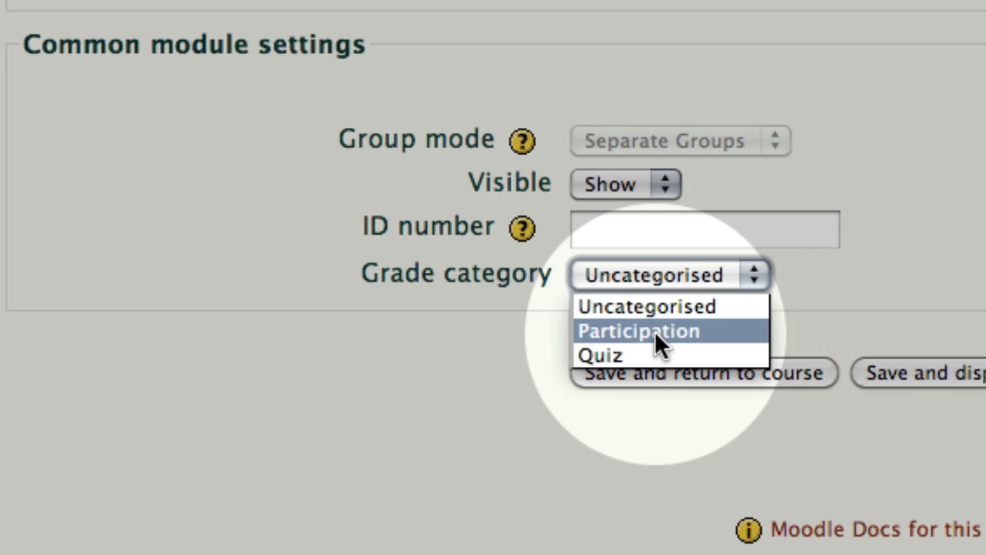
left_click(654, 330)
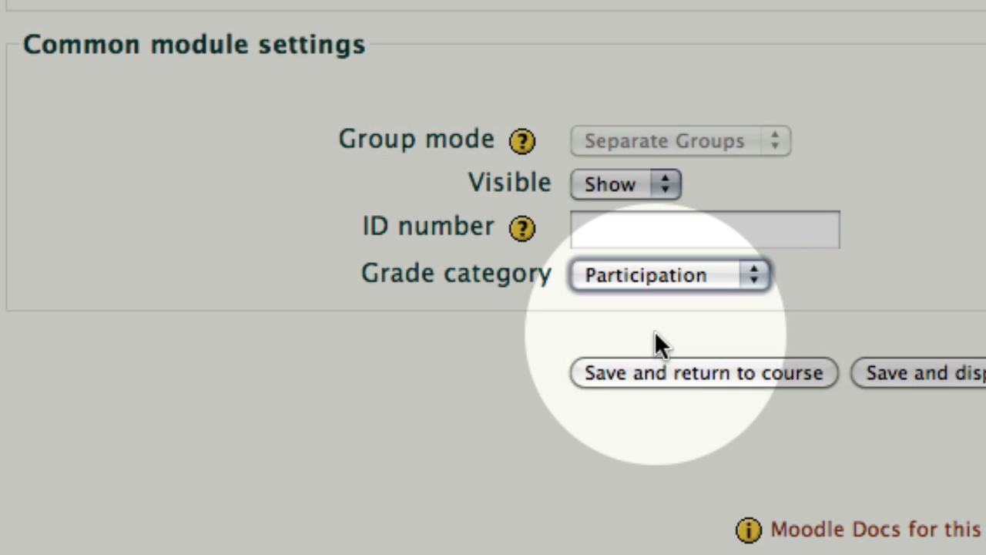
left_click(676, 368)
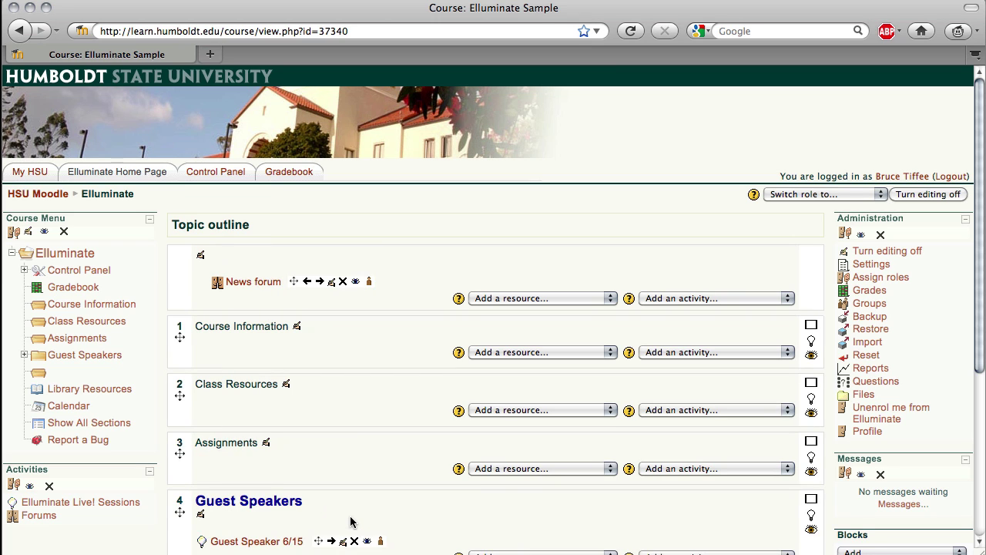
Open the Guest Speaker 6/15 session from the Guest Speakers topic and review its details and options.
scroll(351, 522, "down", 2)
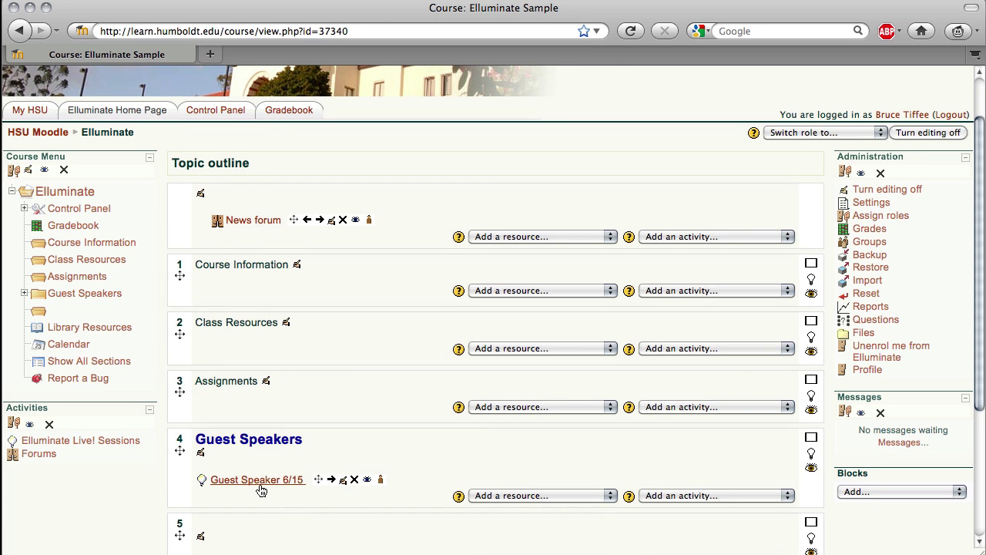
left_click(260, 481)
scroll(368, 471, "down", 1)
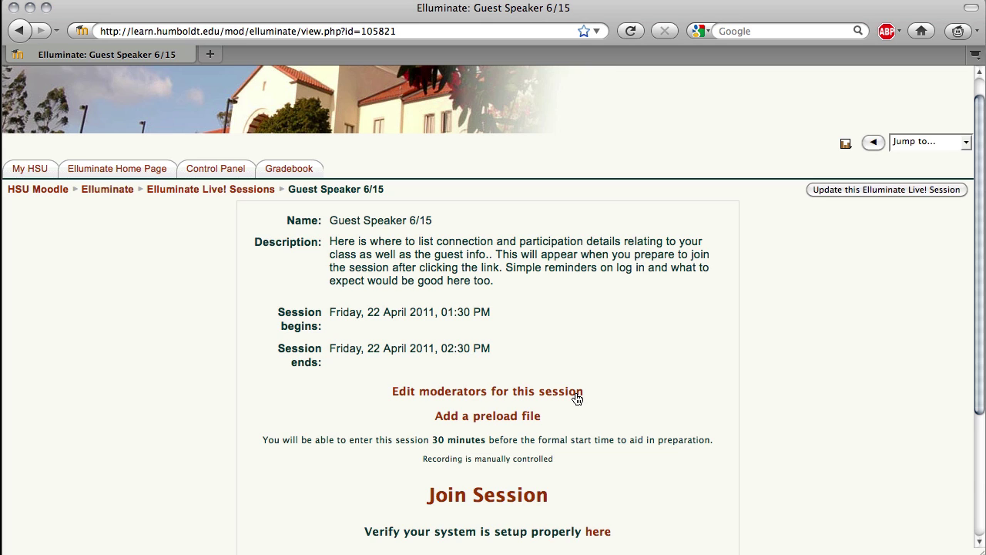
scroll(577, 397, "down", 2)
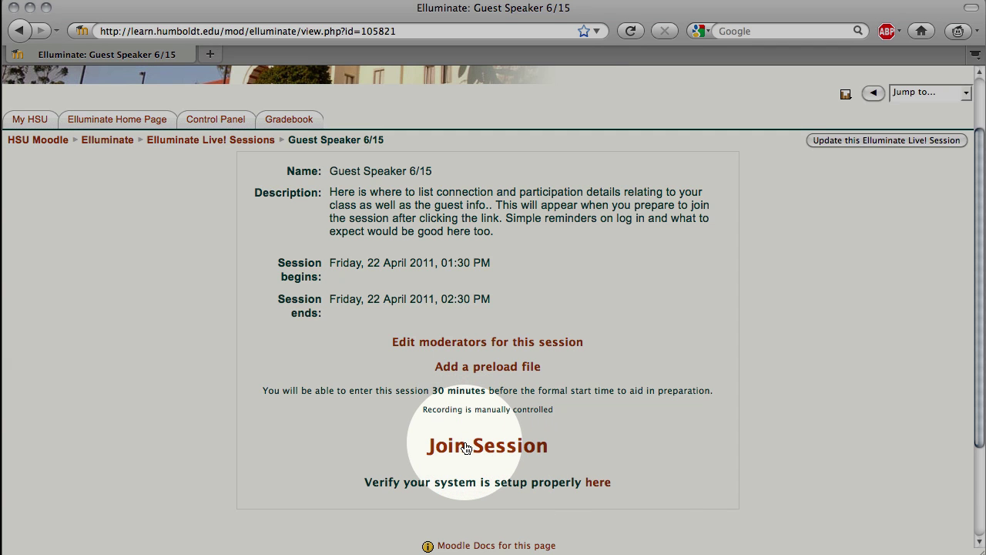
Join the session by opening meeting.jnlp with Java Web Start and accept the Cable/DSL connection speed.
left_click(466, 446)
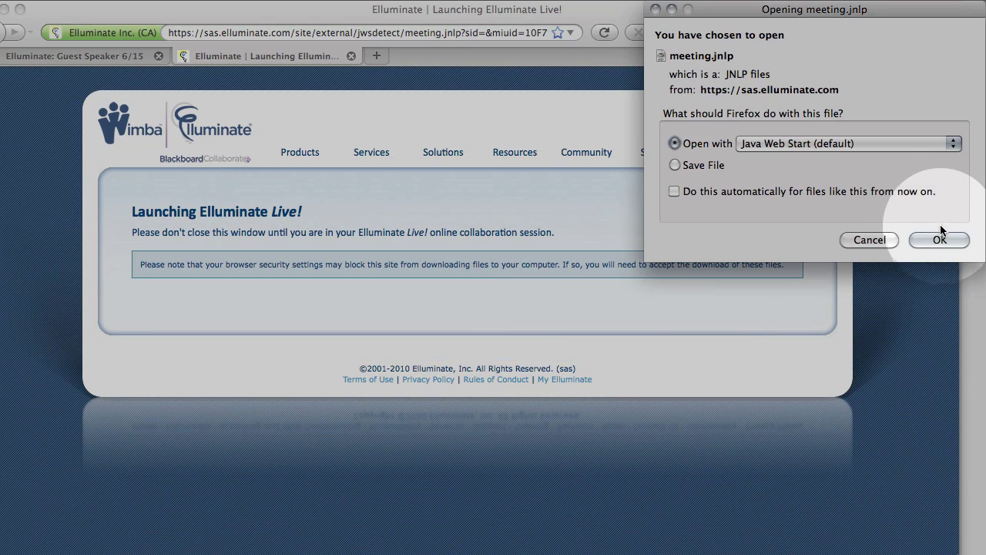
left_click(940, 239)
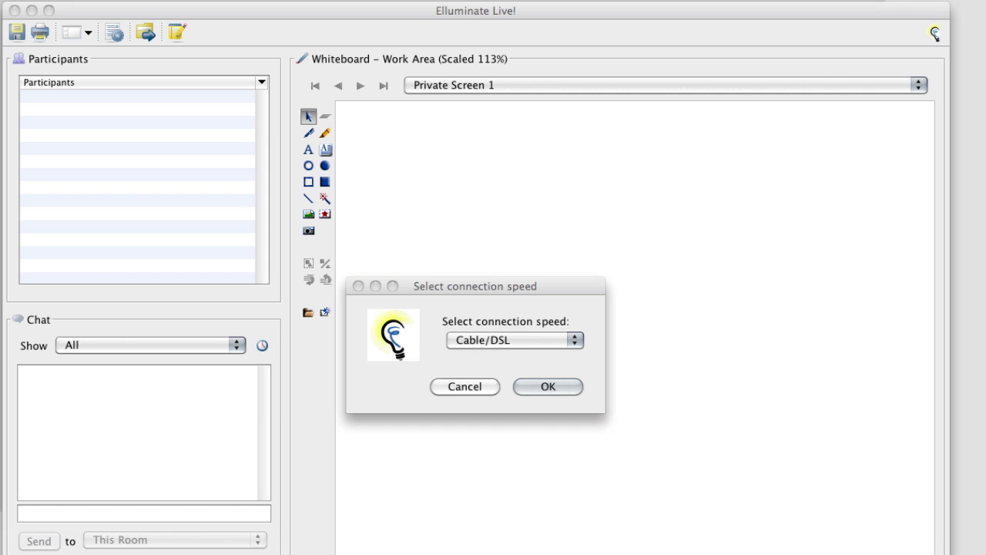
left_click(563, 386)
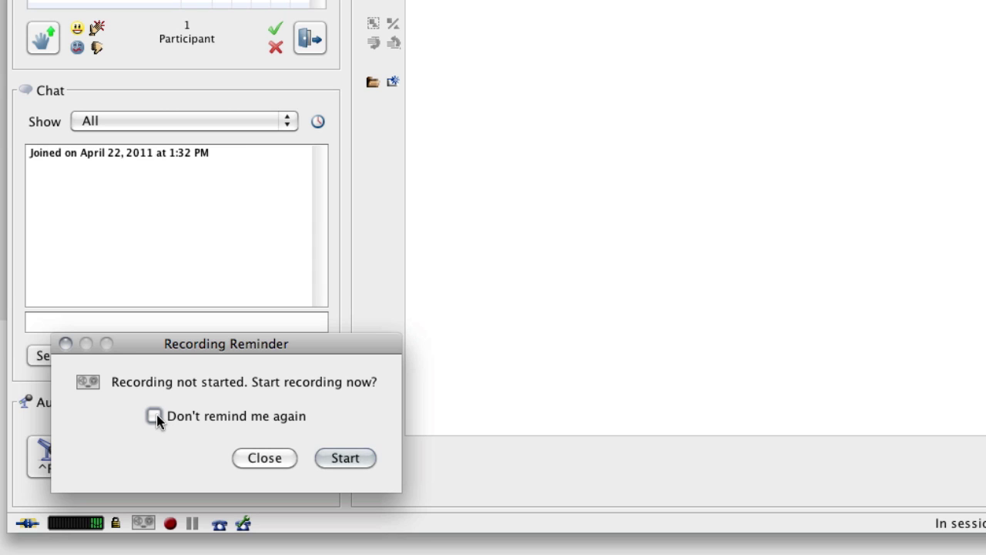
Disable further recording reminders and dismiss the reminder without starting a recording.
left_click(156, 415)
left_click(243, 458)
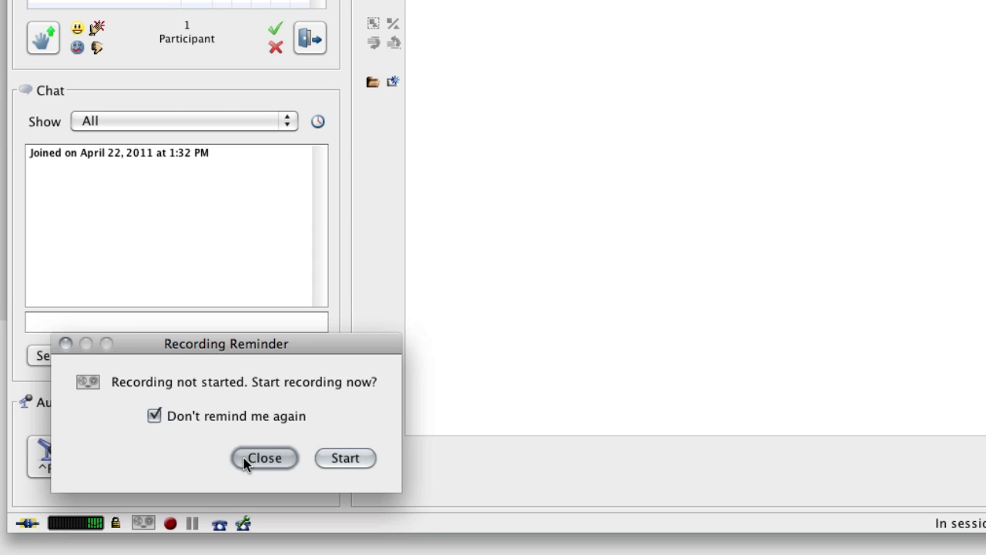